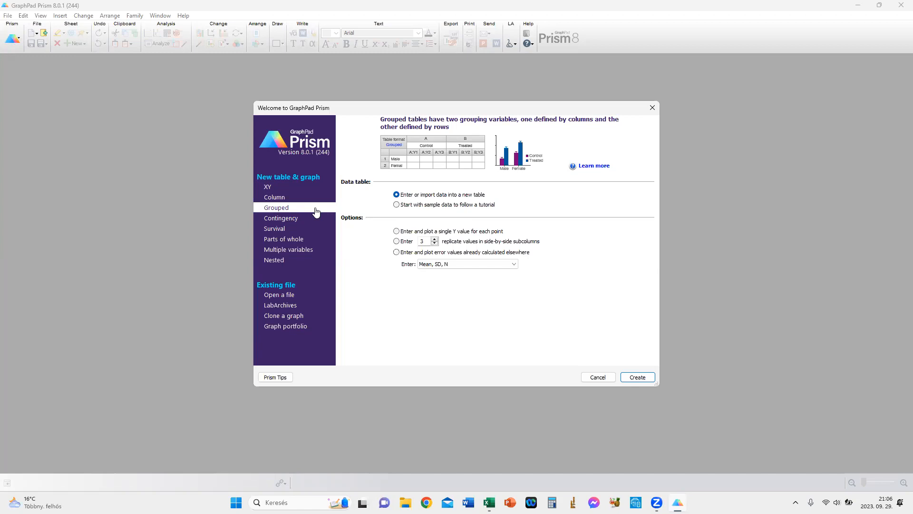
- Create a Grouped data table with 3 replicate values in side-by-side subcolumns
{"action": "left_click", "coordinate": [396, 242]}
{"action": "left_click", "coordinate": [632, 378]}
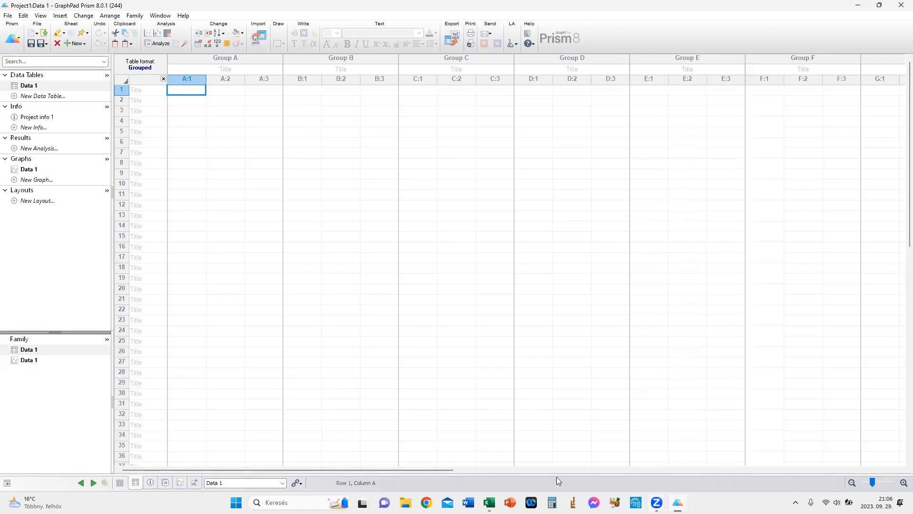
- Copy the full data range A1:P23 from the HEATMAP sheet in Excel and paste it with its titles into the Prism table
{"action": "mouse_move", "coordinate": [489, 502]}
{"action": "left_click", "coordinate": [444, 431]}
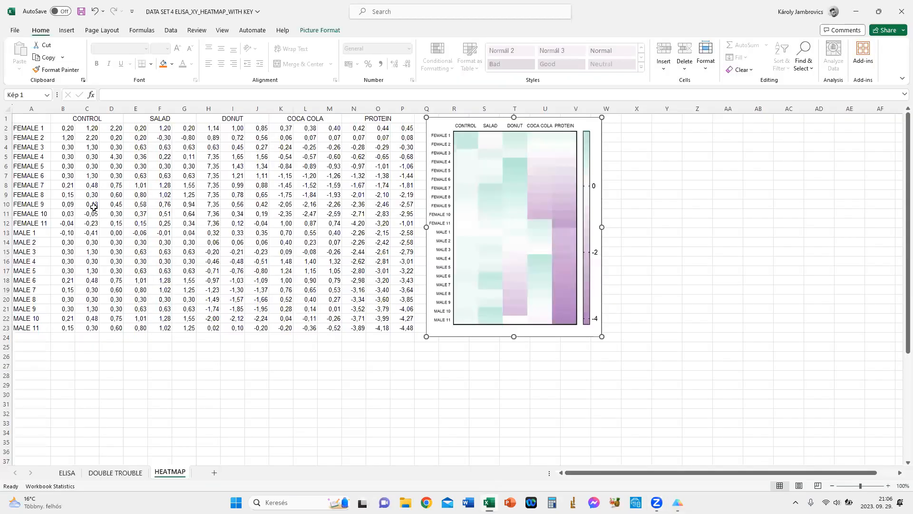
{"action": "left_click_drag", "start_coordinate": [37, 119], "coordinate": [405, 328]}
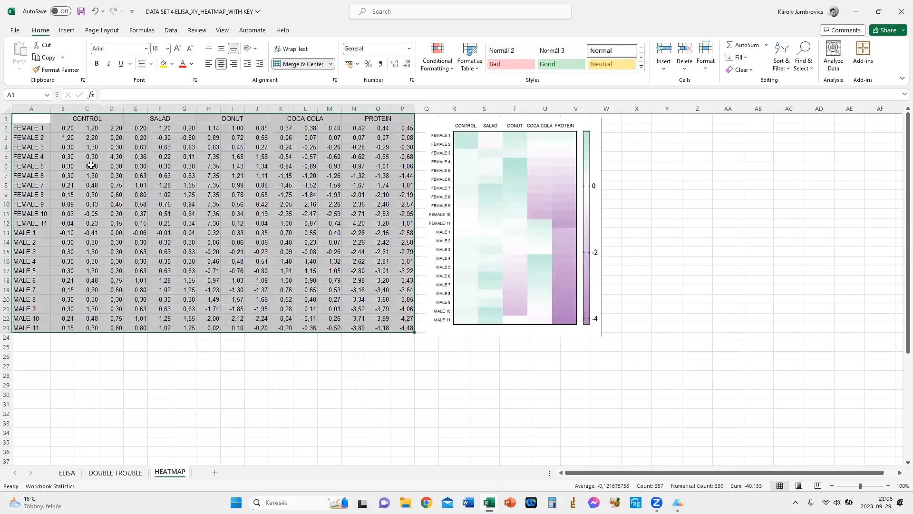
{"action": "key", "text": "ctrl+c"}
{"action": "left_click", "coordinate": [678, 502]}
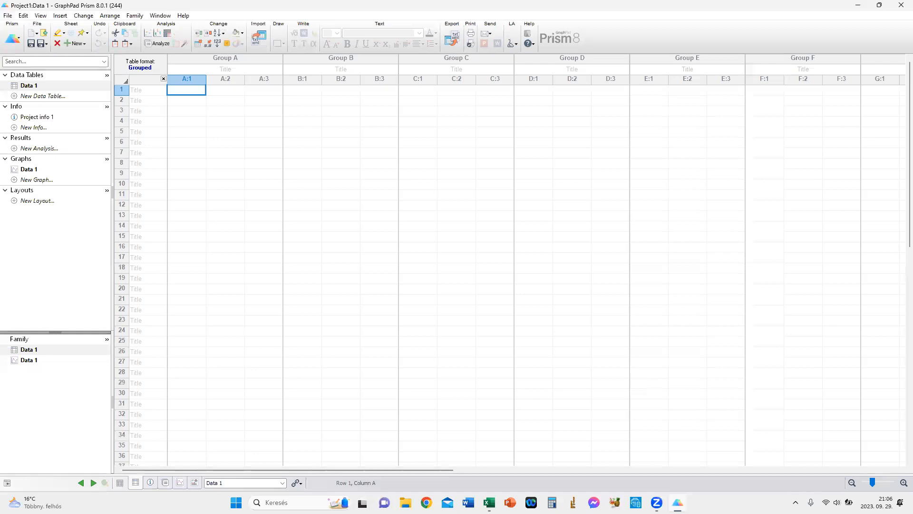
{"action": "left_click", "coordinate": [122, 79]}
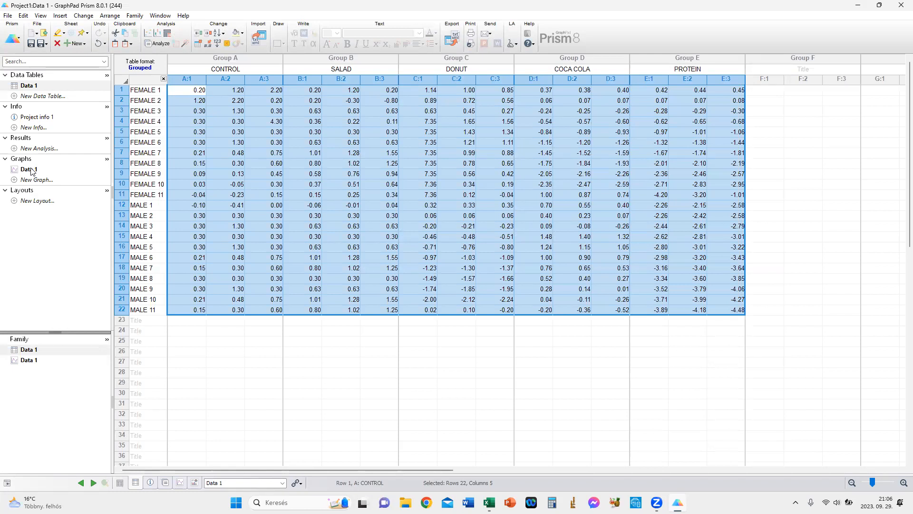
- Rename the data table as "Insulin change"
{"action": "right_click", "coordinate": [32, 87]}
{"action": "left_click", "coordinate": [53, 102]}
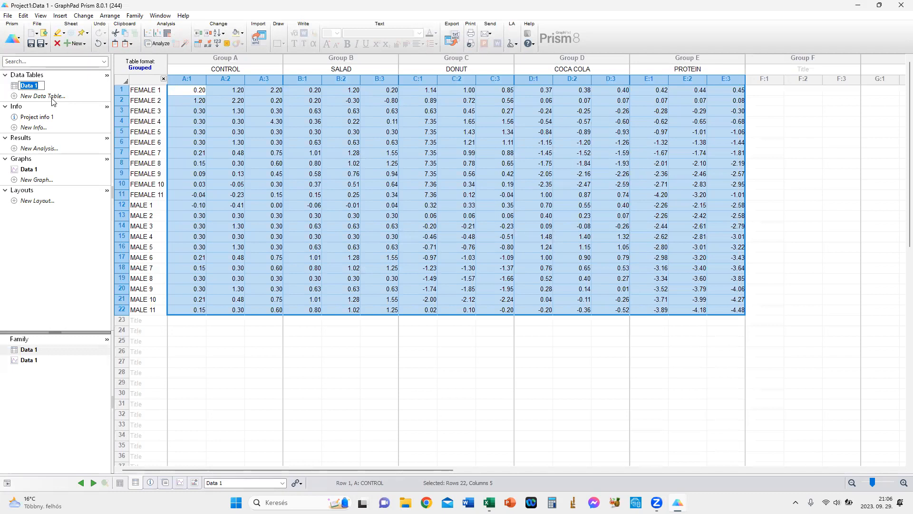
{"action": "type", "text": "Insulin change"}
{"action": "key", "text": "Return"}
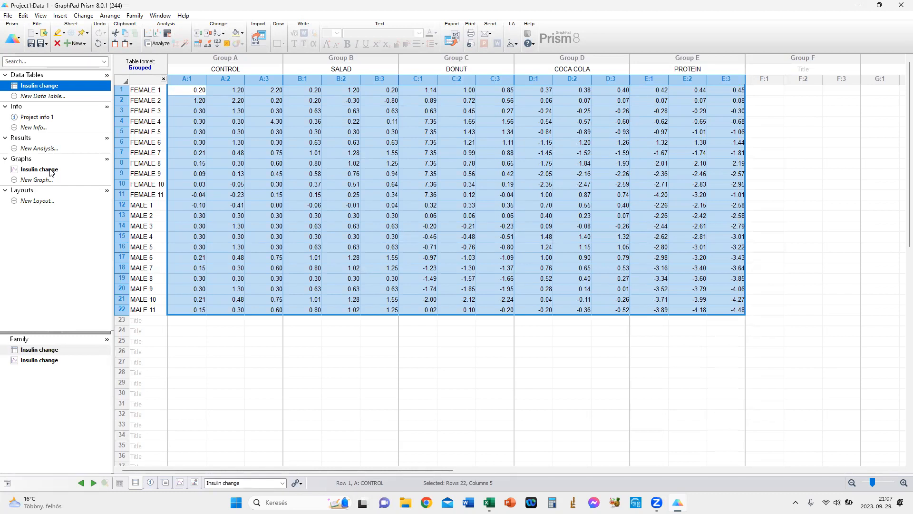
- Plot the Insulin change graph as a double gradient heat map of the mean values
{"action": "left_click", "coordinate": [51, 170]}
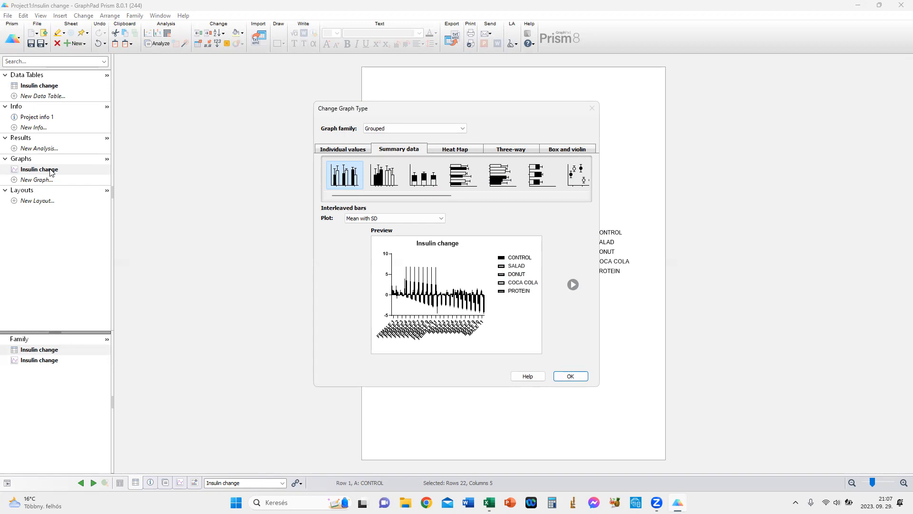
{"action": "left_click", "coordinate": [459, 151]}
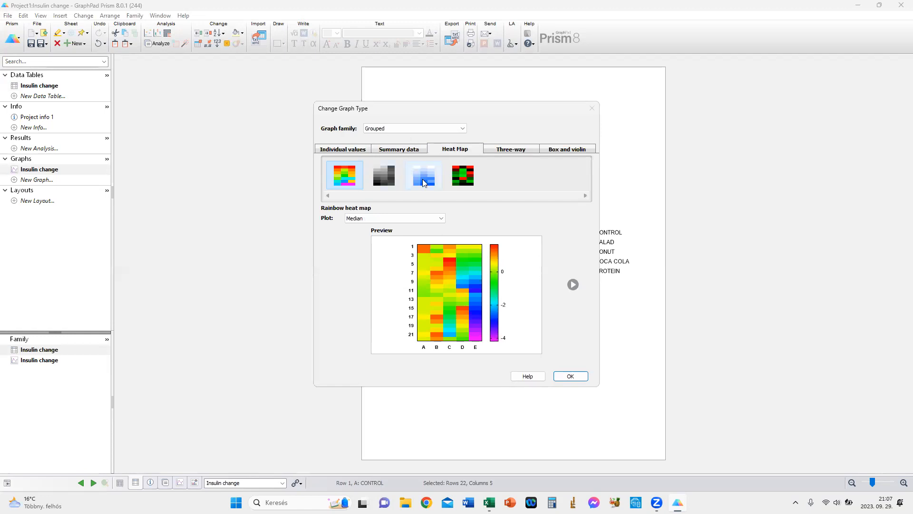
{"action": "left_click", "coordinate": [464, 181]}
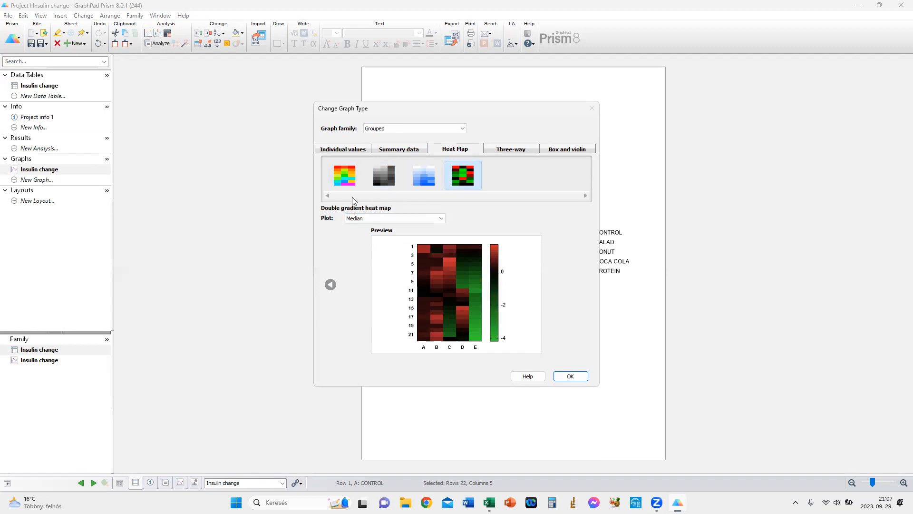
{"action": "left_click", "coordinate": [428, 220]}
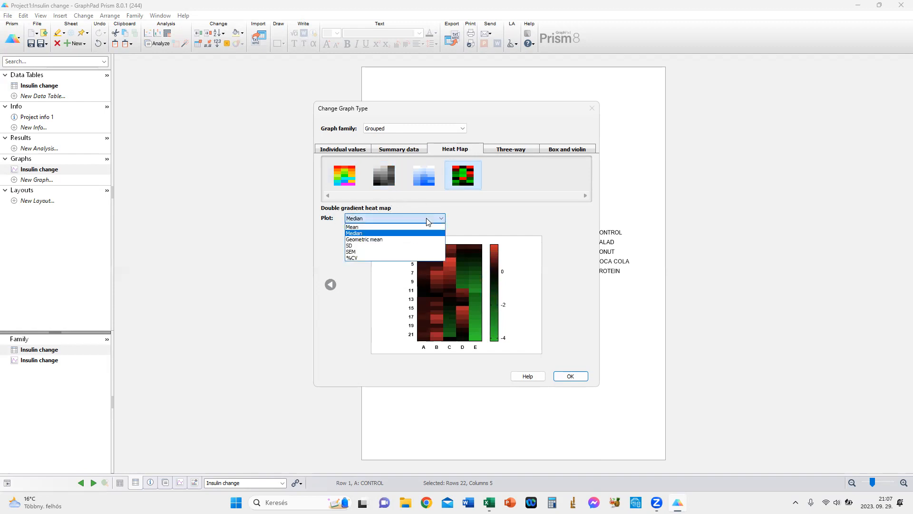
{"action": "left_click", "coordinate": [375, 227]}
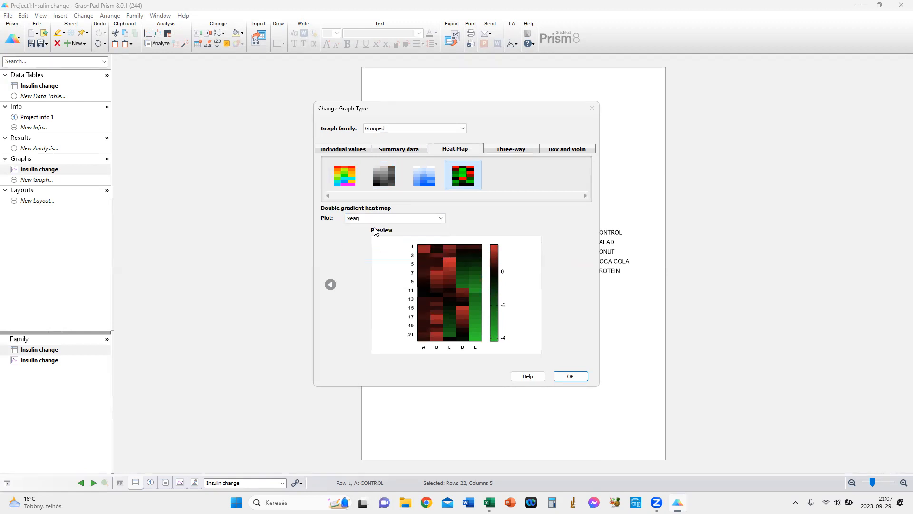
{"action": "left_click", "coordinate": [570, 381]}
{"action": "left_click", "coordinate": [569, 379]}
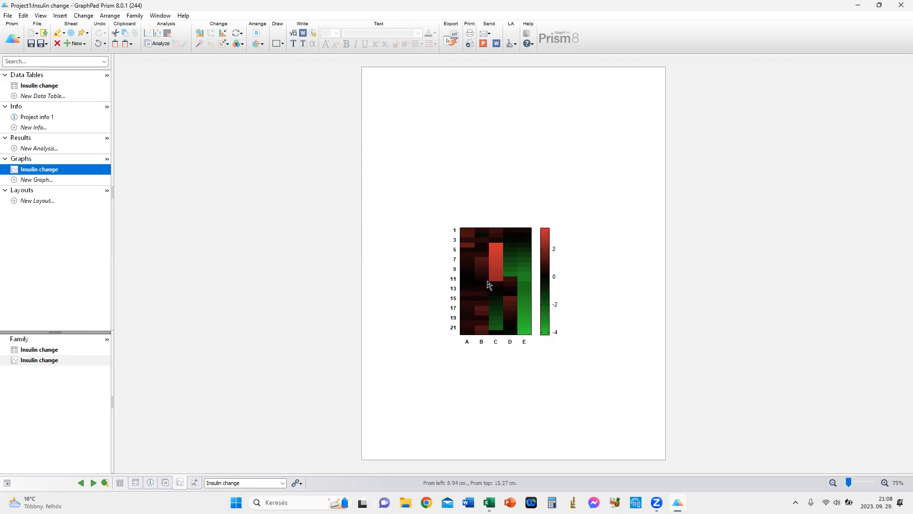
- Flip the graph page to landscape and resize the graph with the Larger option
{"action": "right_click", "coordinate": [420, 169]}
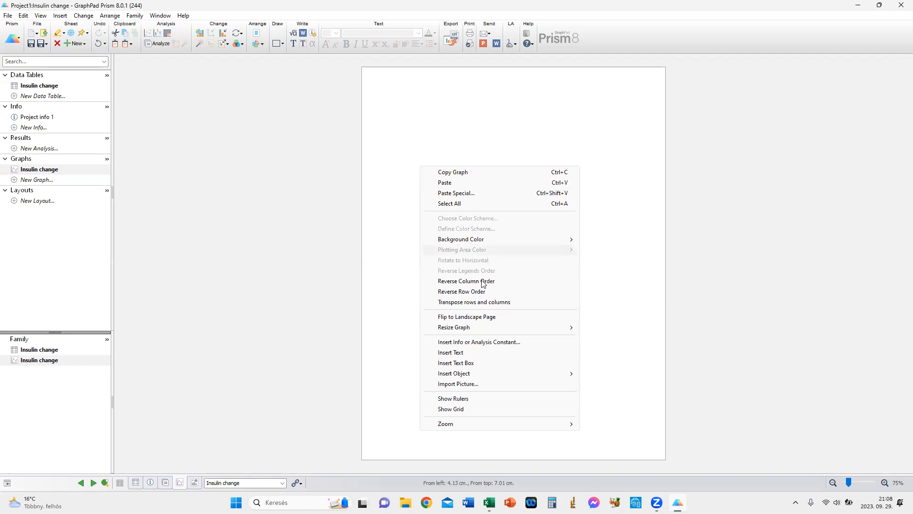
{"action": "left_click", "coordinate": [476, 317]}
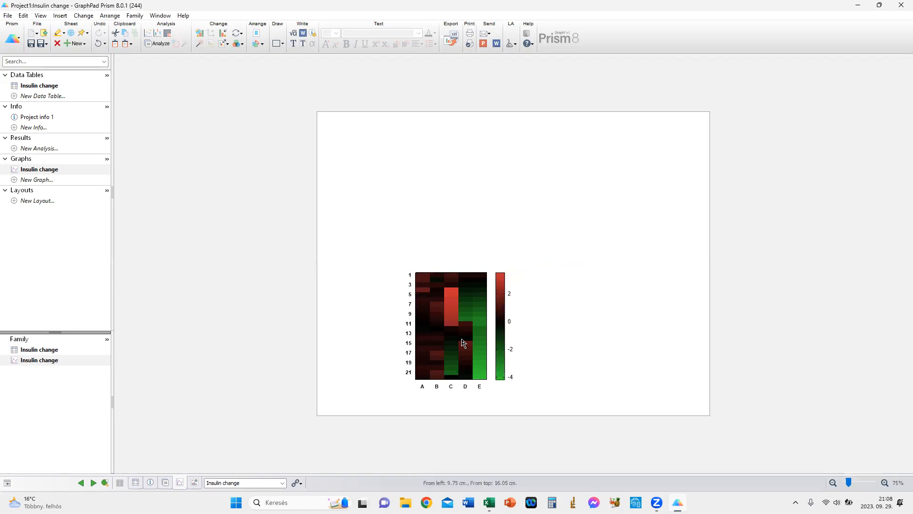
{"action": "mouse_move", "coordinate": [462, 330]}
{"action": "right_click", "coordinate": [480, 192]}
{"action": "mouse_move", "coordinate": [594, 353]}
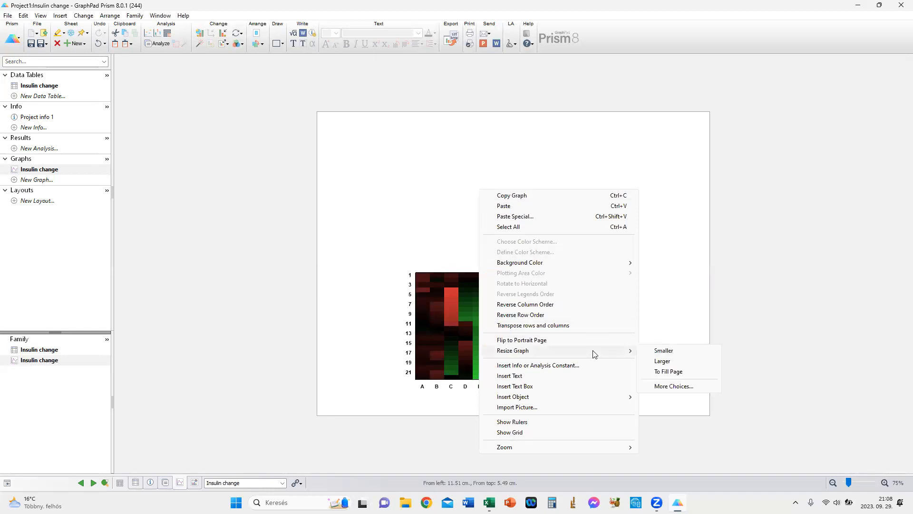
{"action": "left_click", "coordinate": [679, 364]}
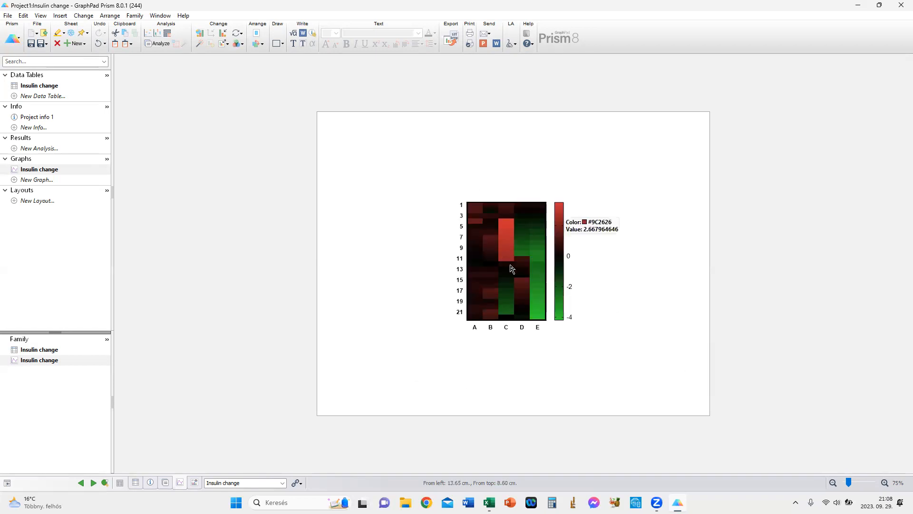
- Enlarge the heat map until it nearly fills the page height and shift it slightly to fit within the page
{"action": "left_click", "coordinate": [515, 220]}
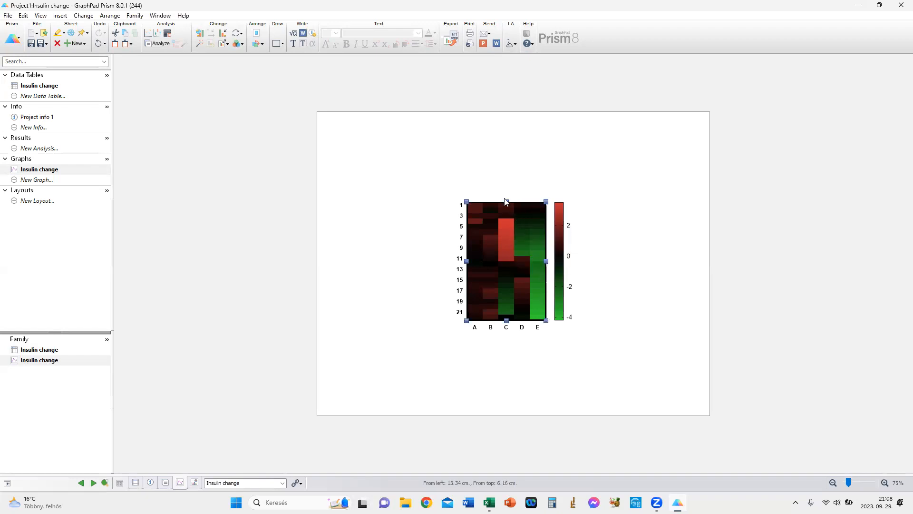
{"action": "left_click_drag", "start_coordinate": [546, 201], "coordinate": [605, 158]}
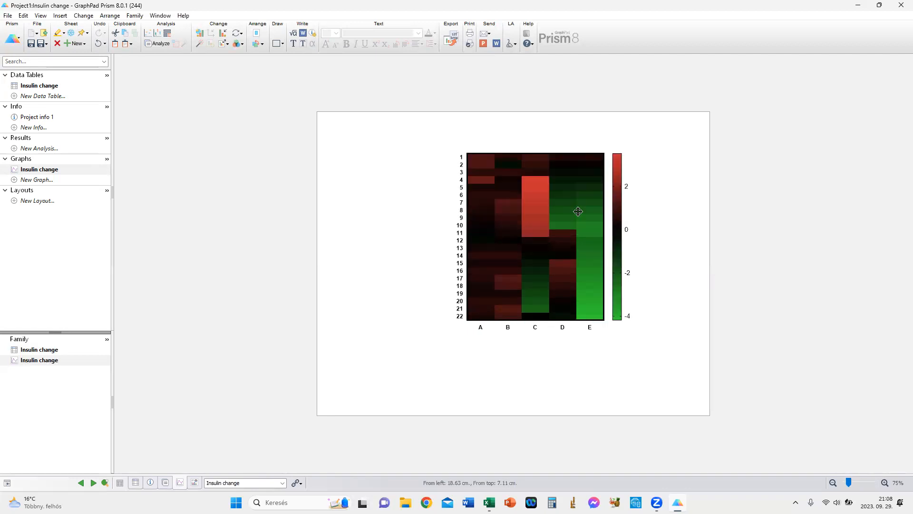
{"action": "left_click", "coordinate": [540, 205]}
{"action": "left_click_drag", "start_coordinate": [540, 206], "coordinate": [568, 195]}
{"action": "left_click_drag", "start_coordinate": [494, 311], "coordinate": [436, 389]}
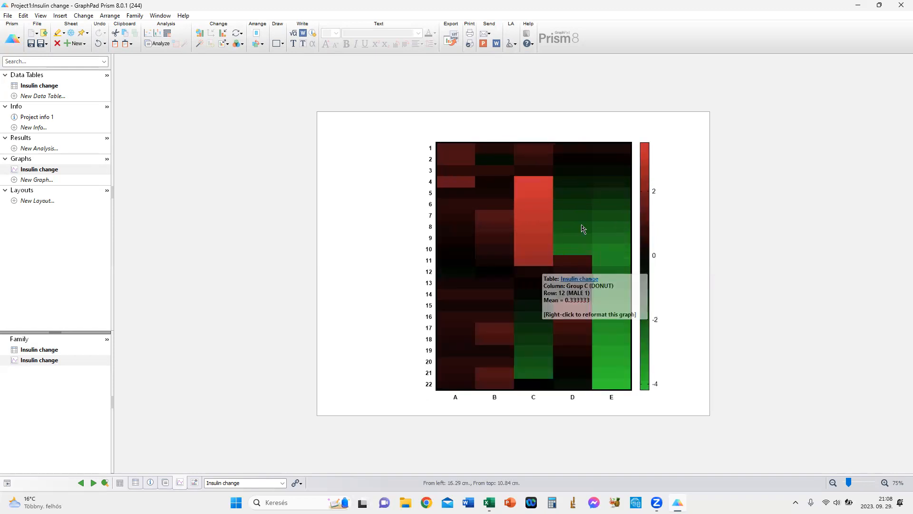
{"action": "left_click", "coordinate": [596, 184]}
{"action": "left_click_drag", "start_coordinate": [596, 185], "coordinate": [588, 190]}
{"action": "left_click", "coordinate": [690, 220]}
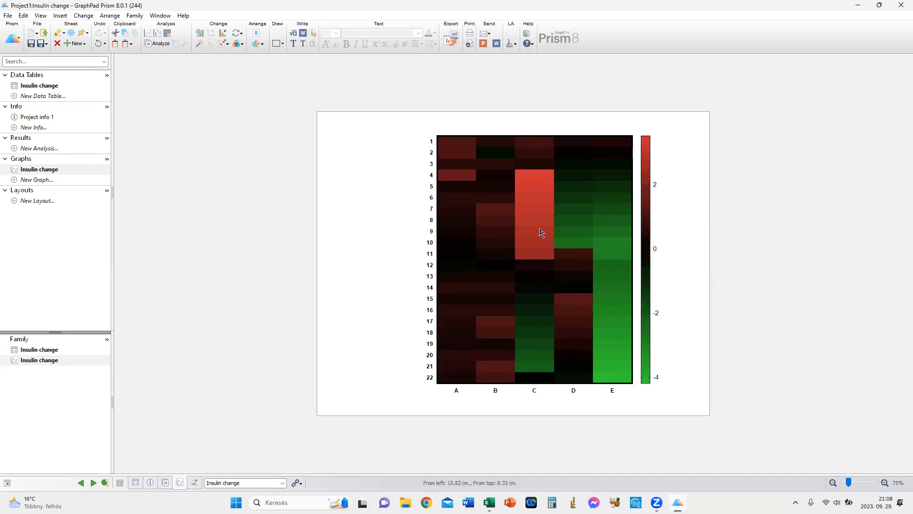
- Set the heat map's colour range to orange for the smallest value, white for the baseline and teal blue for the largest value
{"action": "left_click", "coordinate": [539, 242]}
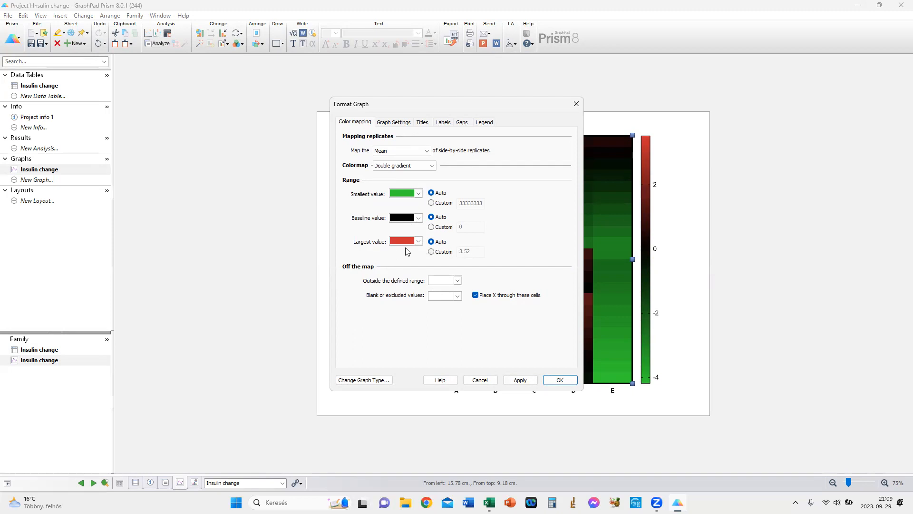
{"action": "left_click", "coordinate": [419, 220]}
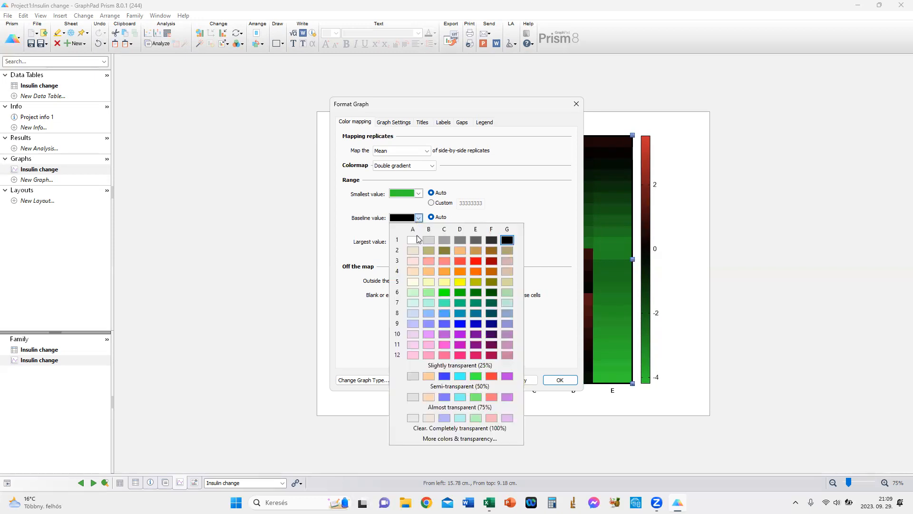
{"action": "left_click", "coordinate": [413, 240]}
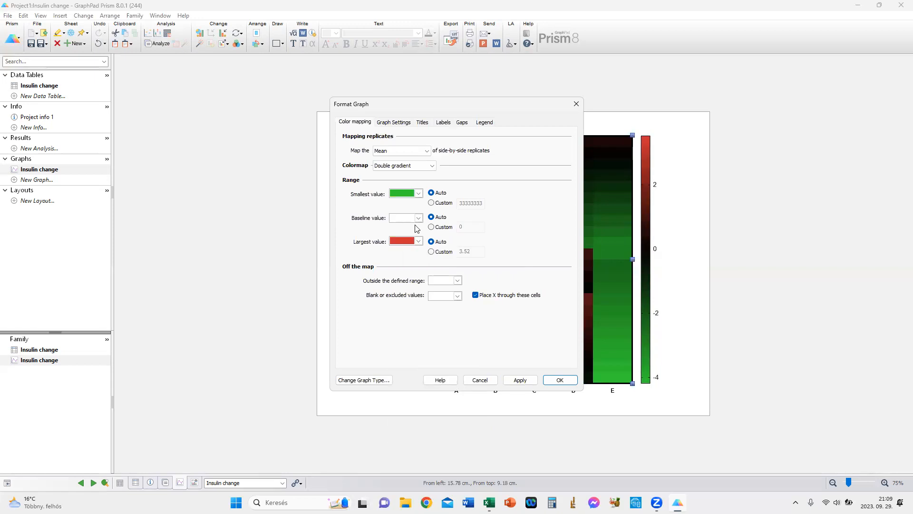
{"action": "left_click", "coordinate": [420, 195]}
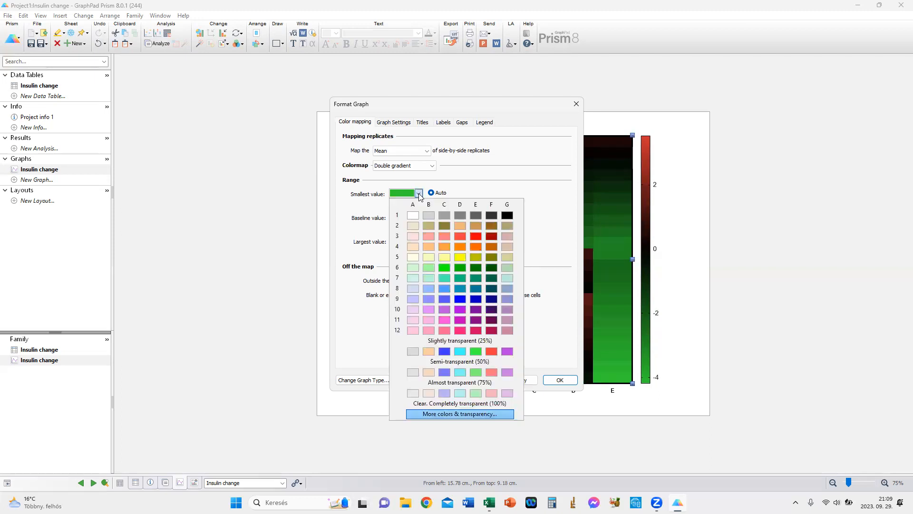
{"action": "left_click", "coordinate": [447, 249]}
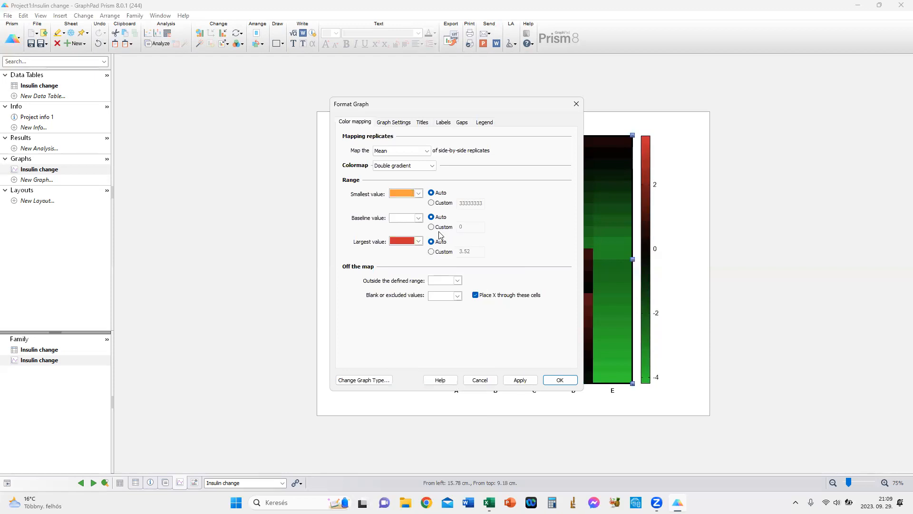
{"action": "left_click", "coordinate": [419, 242]}
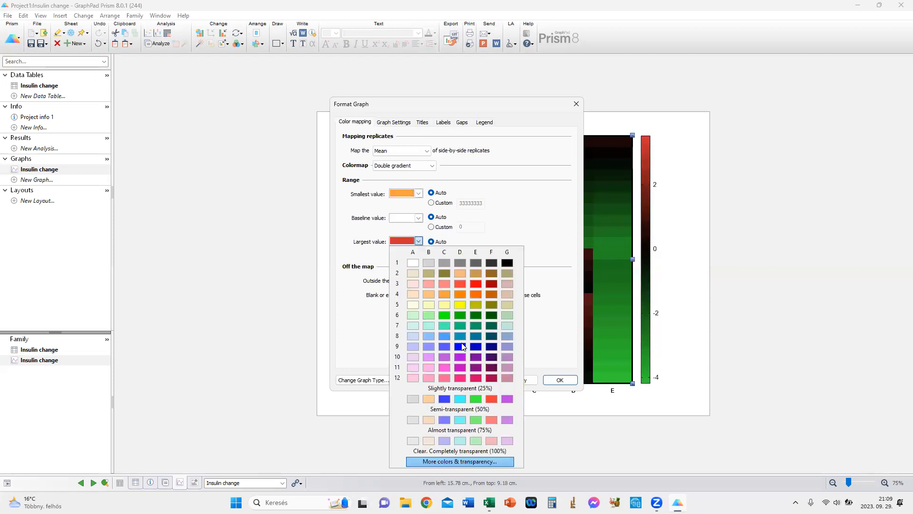
{"action": "left_click", "coordinate": [461, 337]}
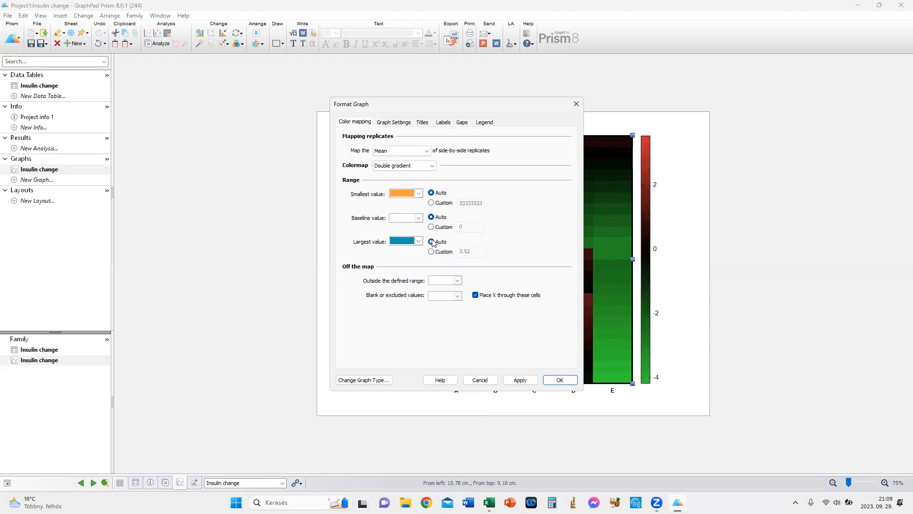
{"action": "left_click", "coordinate": [559, 379]}
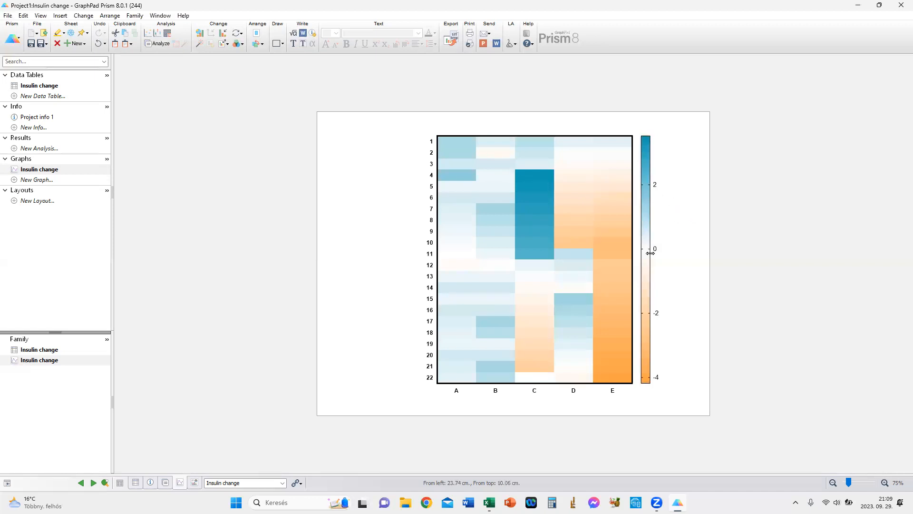
- Set the heat map's row labels to Row titles and its column labels to Column titles
{"action": "mouse_move", "coordinate": [606, 245]}
{"action": "left_click", "coordinate": [430, 242]}
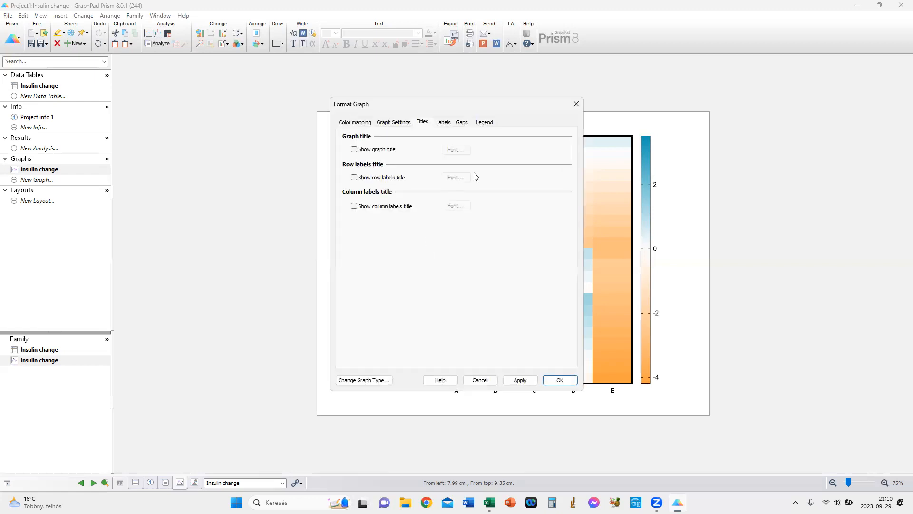
{"action": "left_click", "coordinate": [444, 124]}
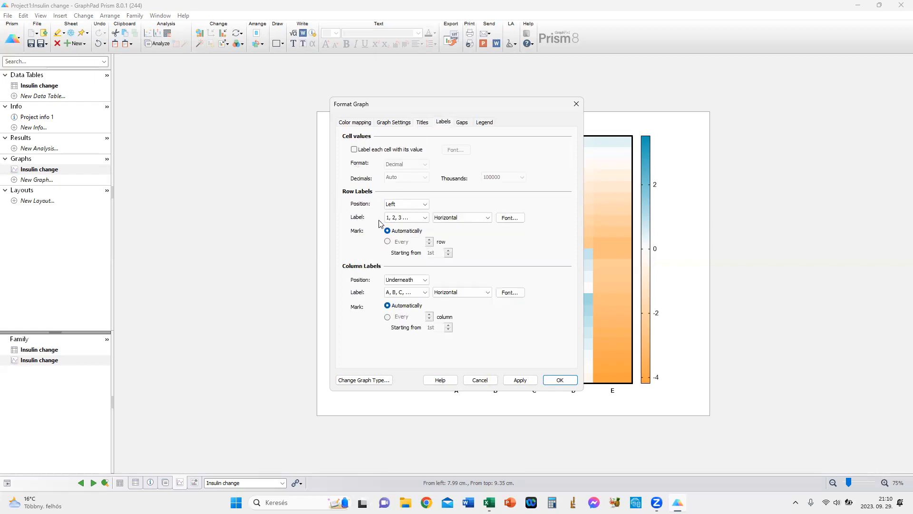
{"action": "left_click", "coordinate": [424, 218]}
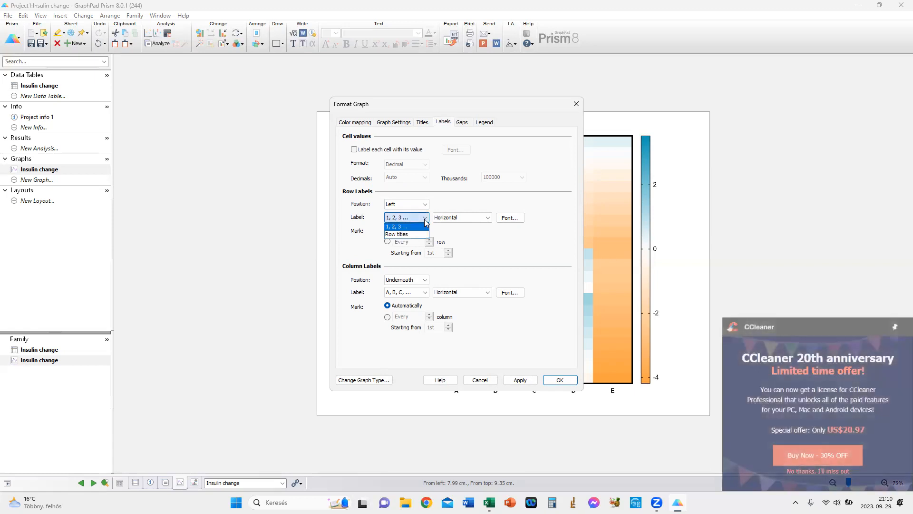
{"action": "left_click", "coordinate": [408, 234]}
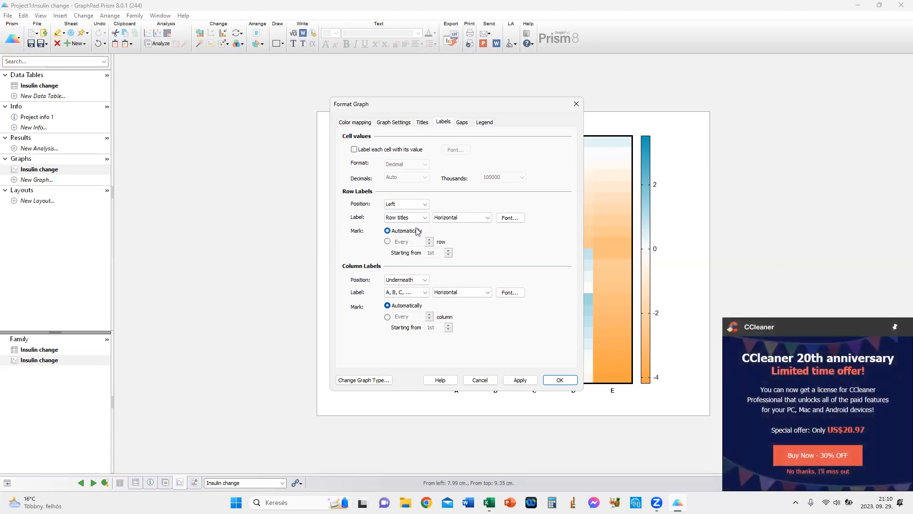
{"action": "left_click", "coordinate": [838, 470]}
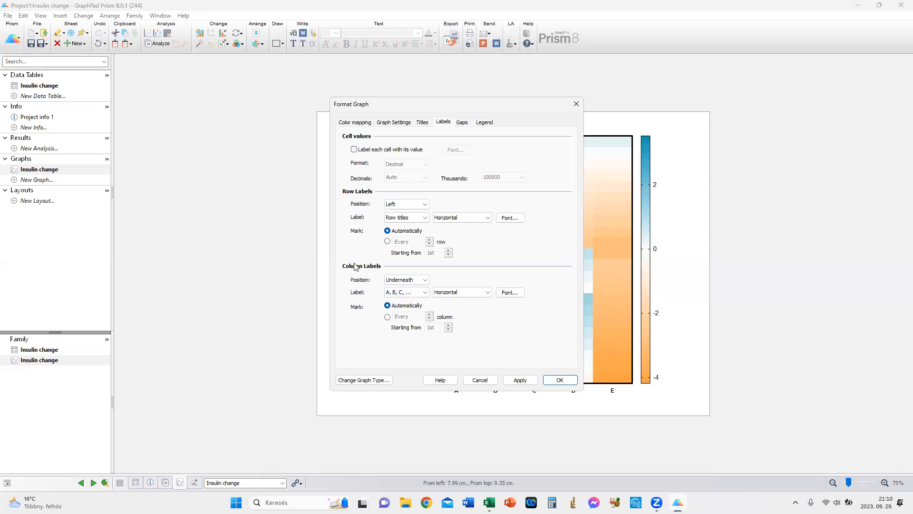
{"action": "left_click", "coordinate": [421, 292]}
{"action": "left_click", "coordinate": [414, 310]}
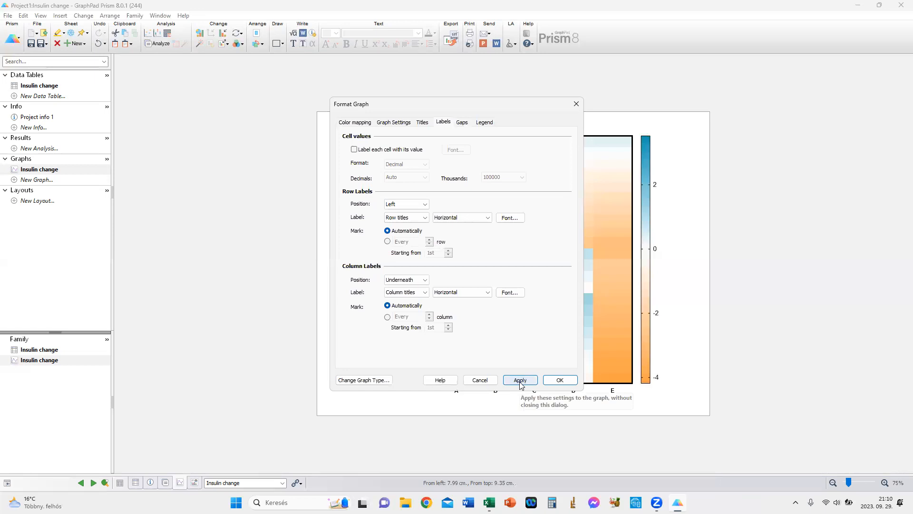
- Confirm the label settings and remove the bold formatting from the heat map's row titles and column titles
{"action": "left_click", "coordinate": [560, 380]}
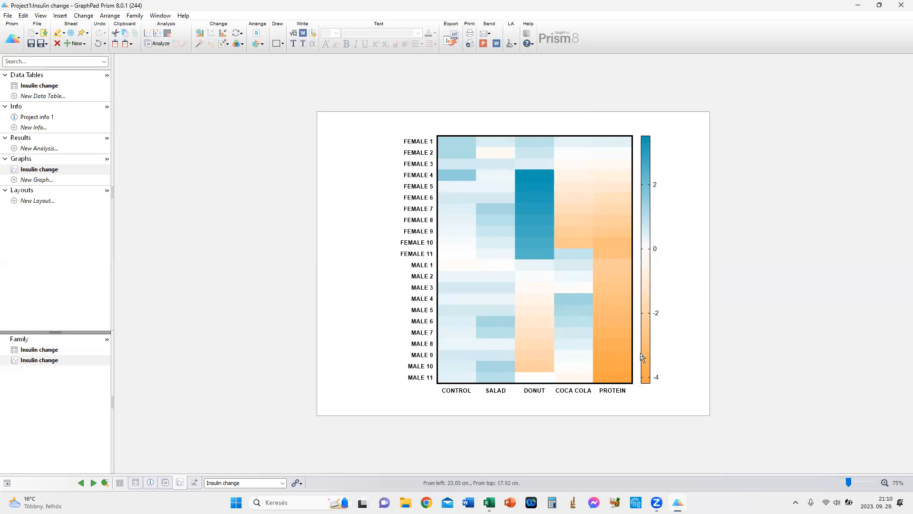
{"action": "mouse_move", "coordinate": [621, 347]}
{"action": "mouse_move", "coordinate": [502, 254]}
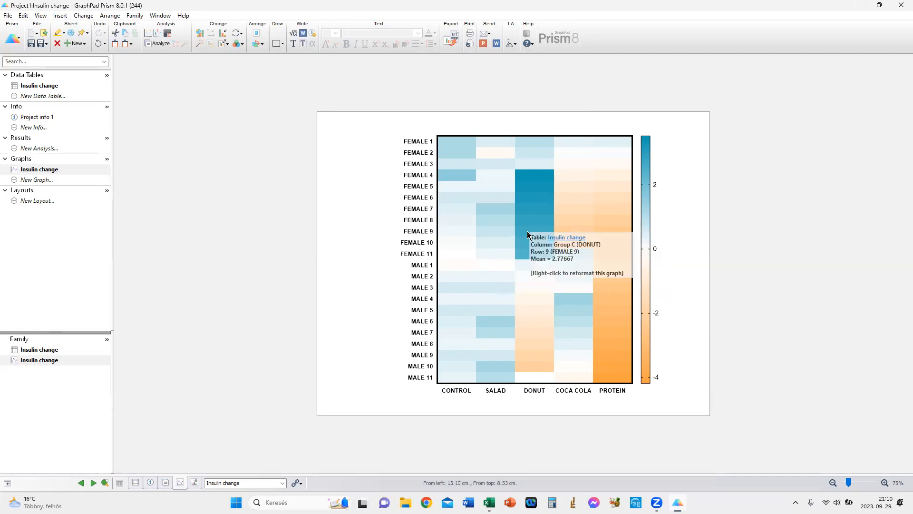
{"action": "left_click", "coordinate": [420, 175]}
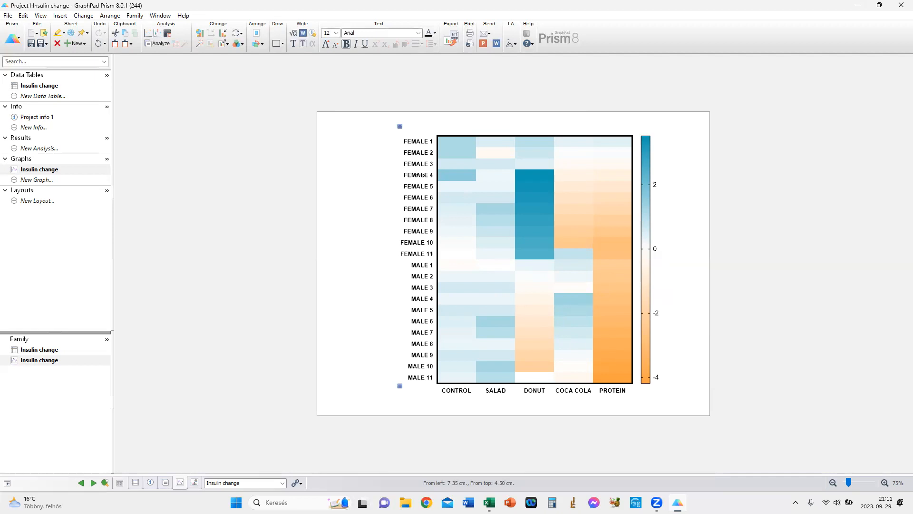
{"action": "left_click", "coordinate": [347, 43]}
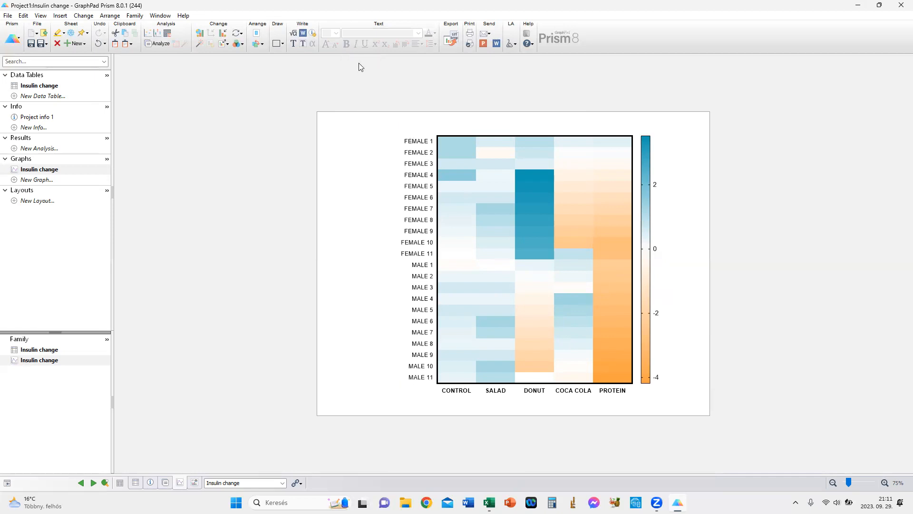
{"action": "left_click", "coordinate": [464, 390]}
{"action": "left_click", "coordinate": [347, 45]}
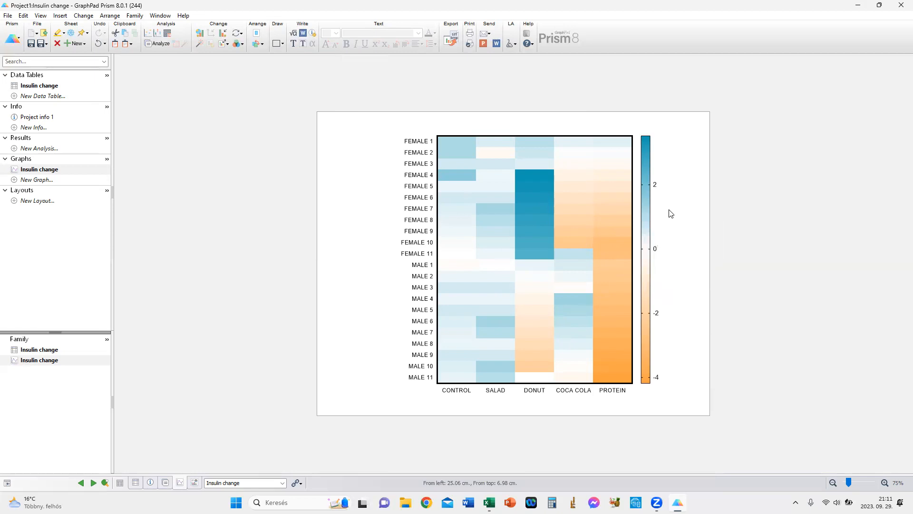
- Turn on black cell borders for the heat map with the Auto (1 pt) thickness
{"action": "mouse_move", "coordinate": [578, 214]}
{"action": "mouse_move", "coordinate": [569, 323]}
{"action": "left_click", "coordinate": [512, 210]}
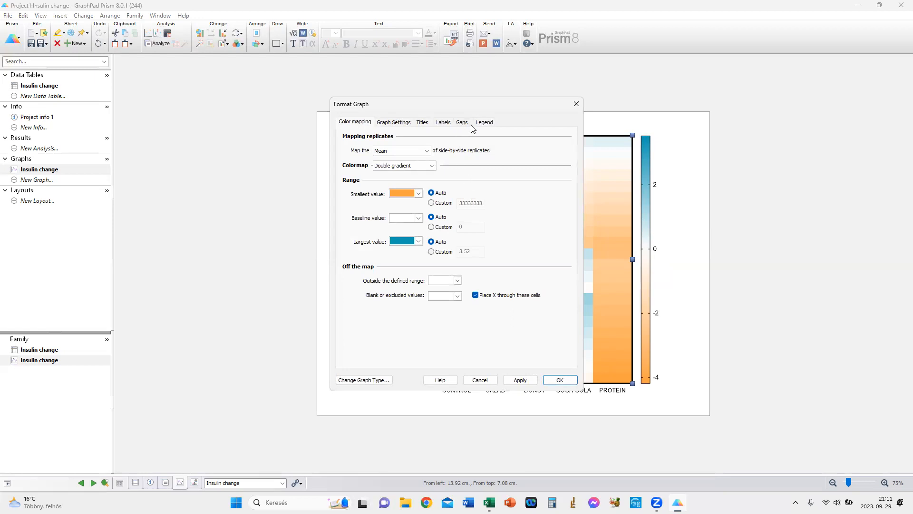
{"action": "left_click", "coordinate": [401, 125]}
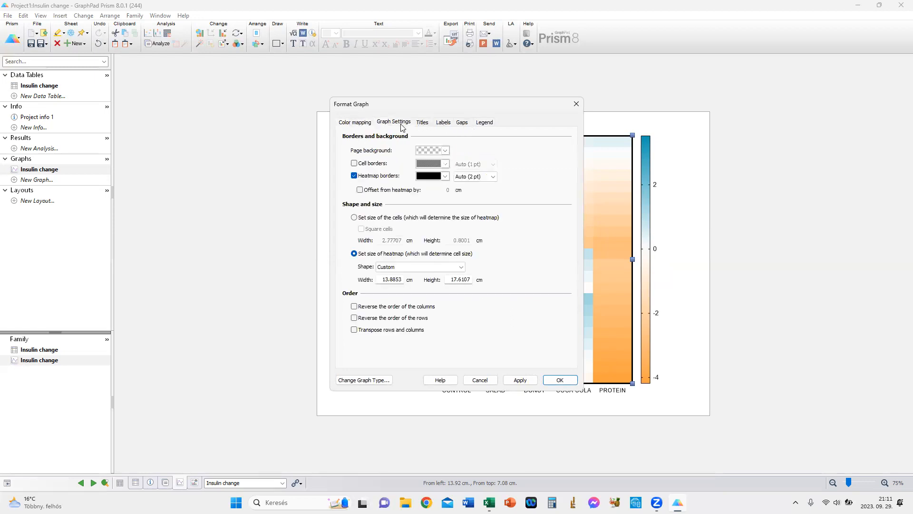
{"action": "left_click", "coordinate": [355, 164]}
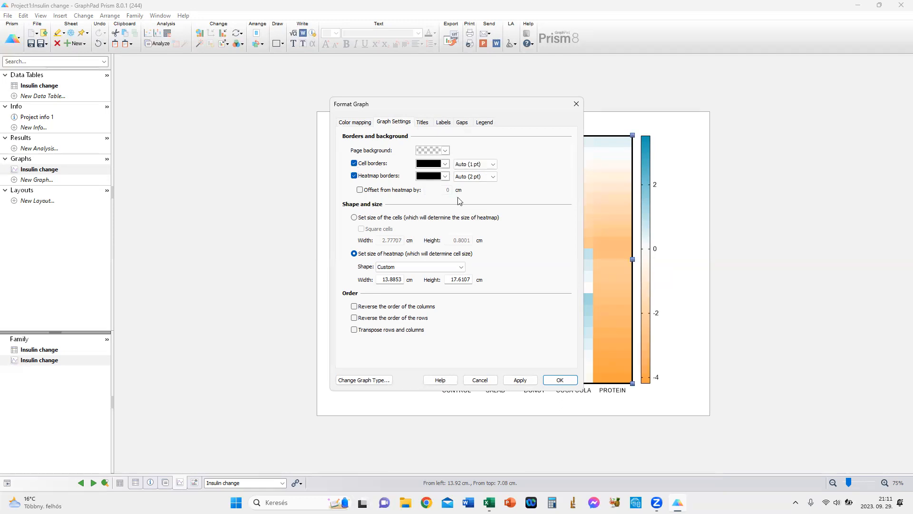
{"action": "left_click", "coordinate": [560, 380]}
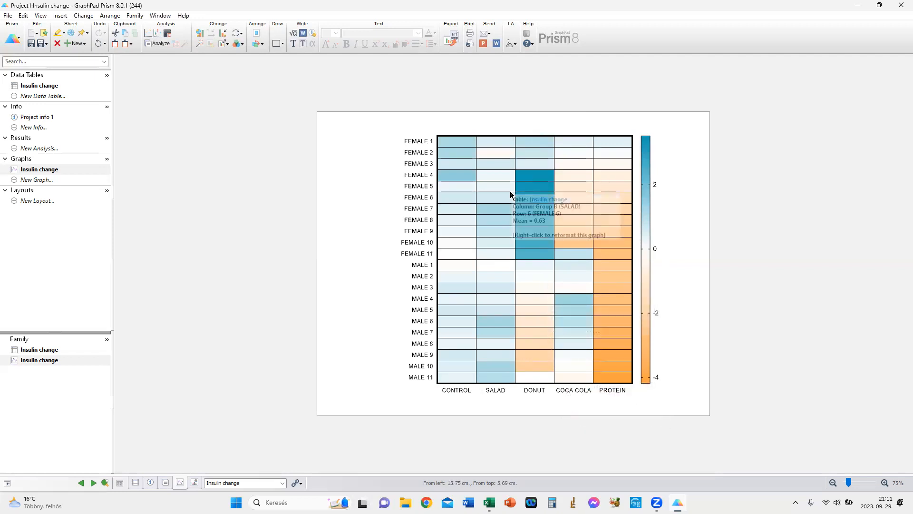
- Change the colour of the heat map's cell borders to white
{"action": "left_click", "coordinate": [523, 251]}
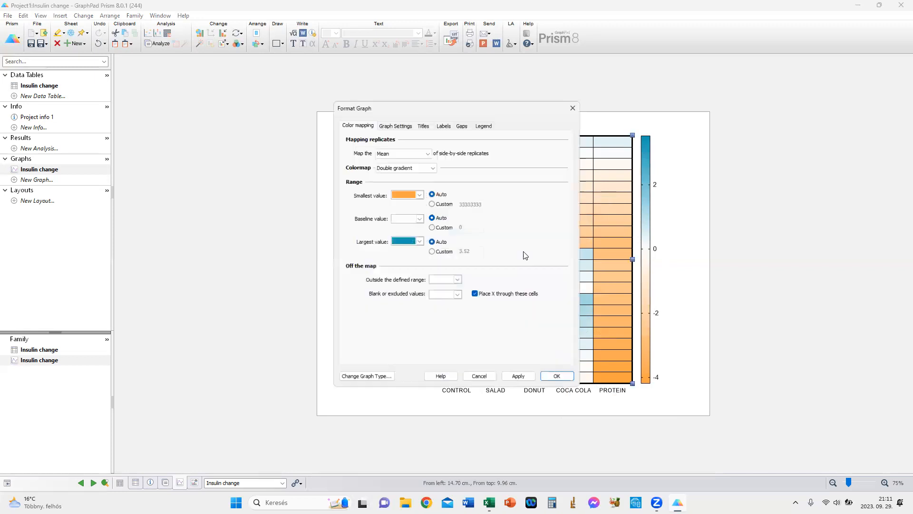
{"action": "left_click", "coordinate": [402, 123]}
{"action": "left_click", "coordinate": [448, 164]}
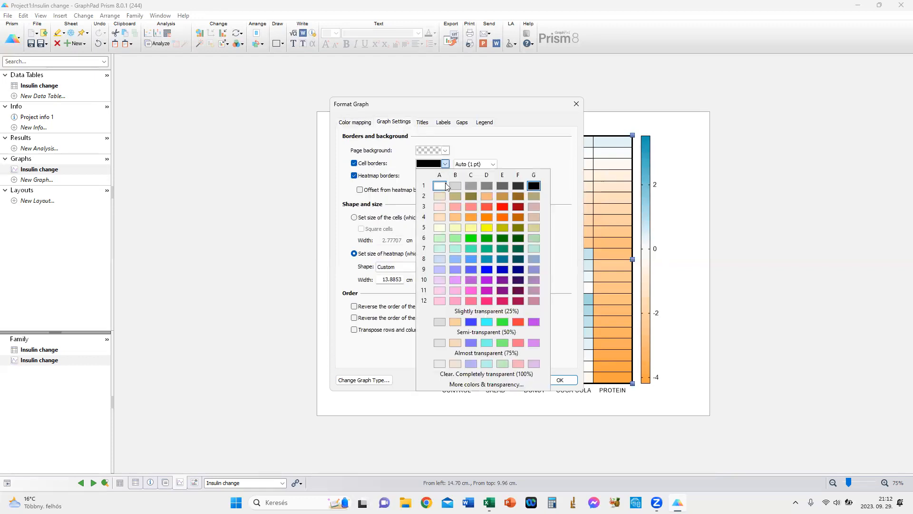
{"action": "left_click", "coordinate": [440, 187]}
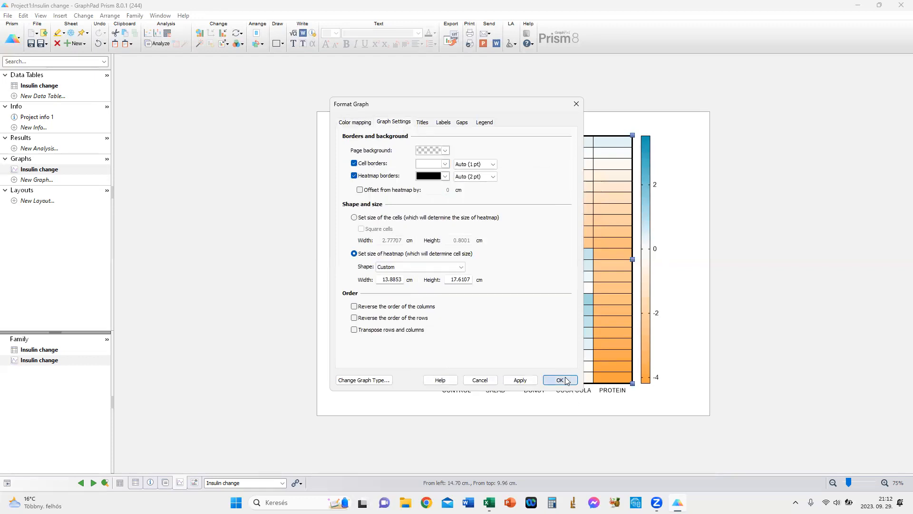
{"action": "left_click", "coordinate": [561, 380]}
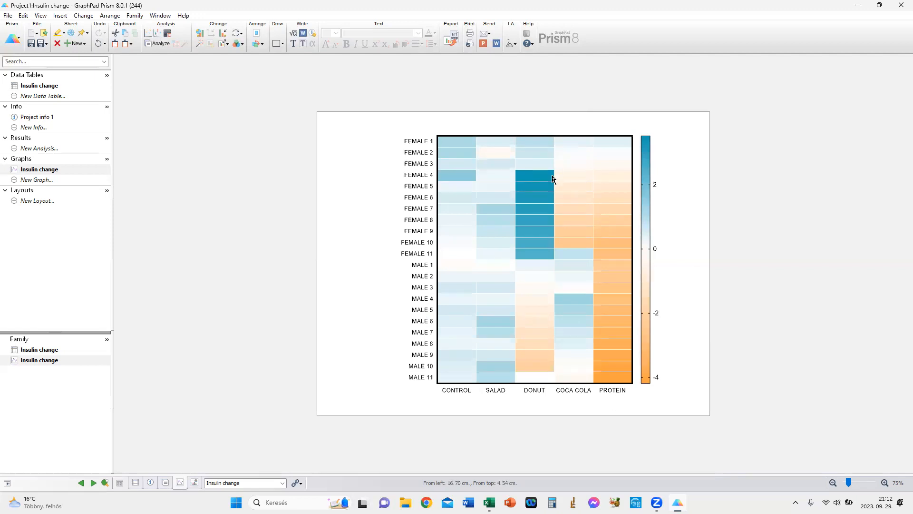
- Undo the cell border changes on the heat map and deselect it
{"action": "mouse_move", "coordinate": [561, 234]}
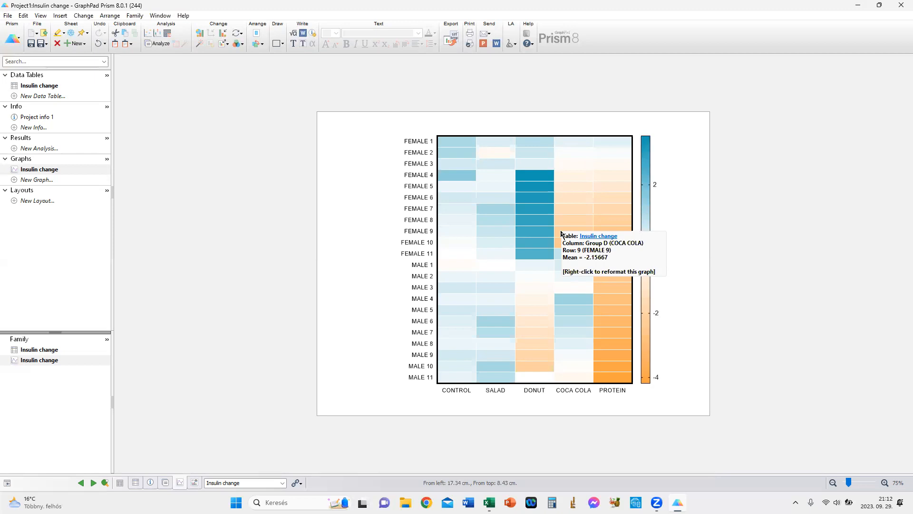
{"action": "key", "text": "ctrl+z"}
{"action": "key", "text": "ctrl+y"}
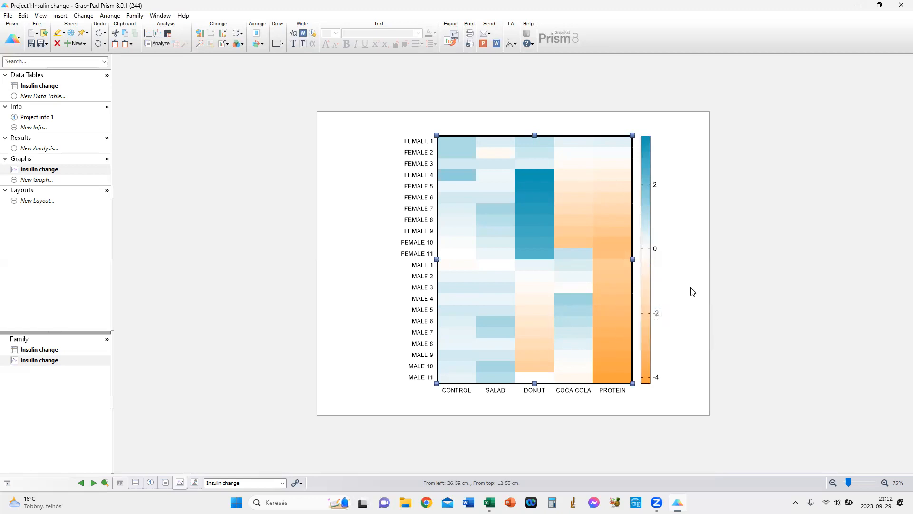
{"action": "left_click", "coordinate": [690, 262]}
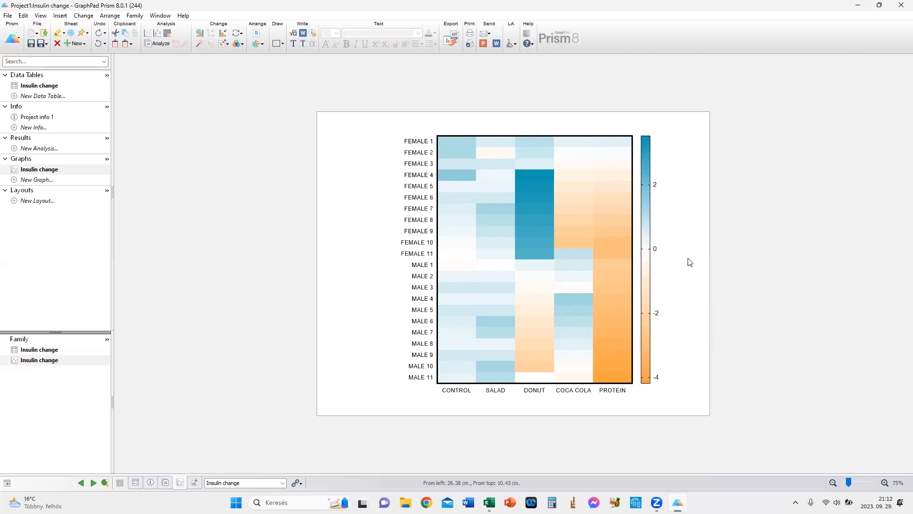